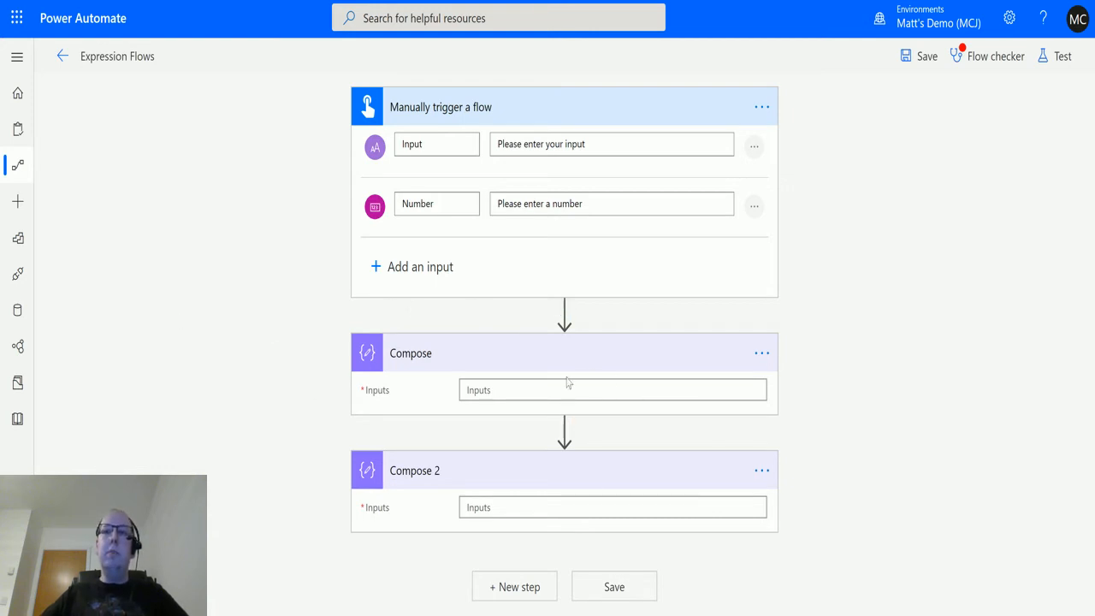
Step: Start an expression for the first Compose action's inputs using the logical function greaterOrEquals
click(493, 398)
scroll(881, 368, down, 1)
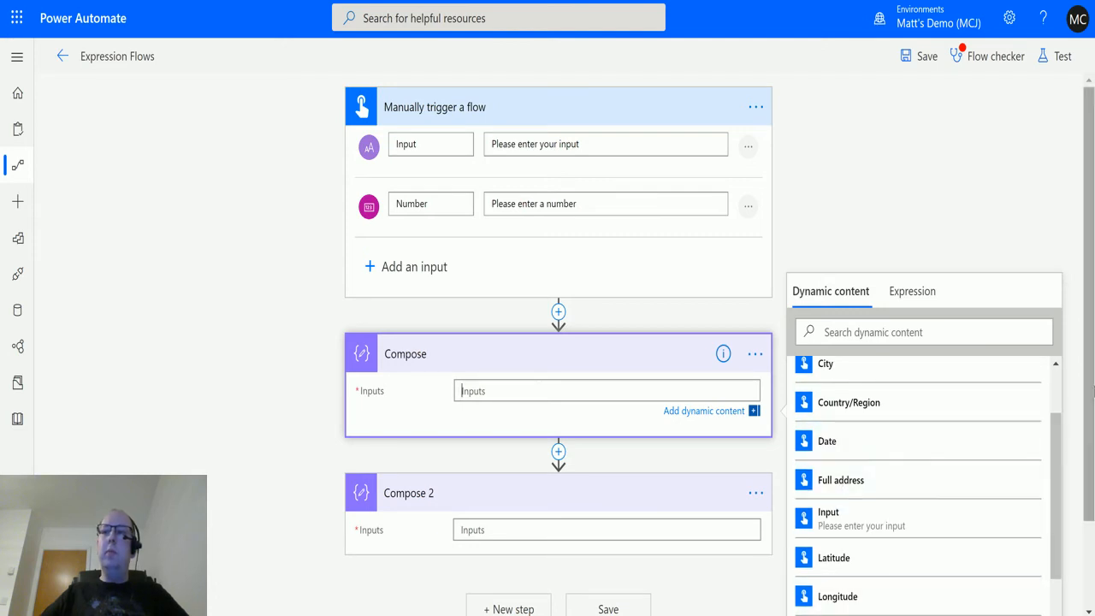
scroll(1092, 398, down, 1)
scroll(1092, 398, down, 1)
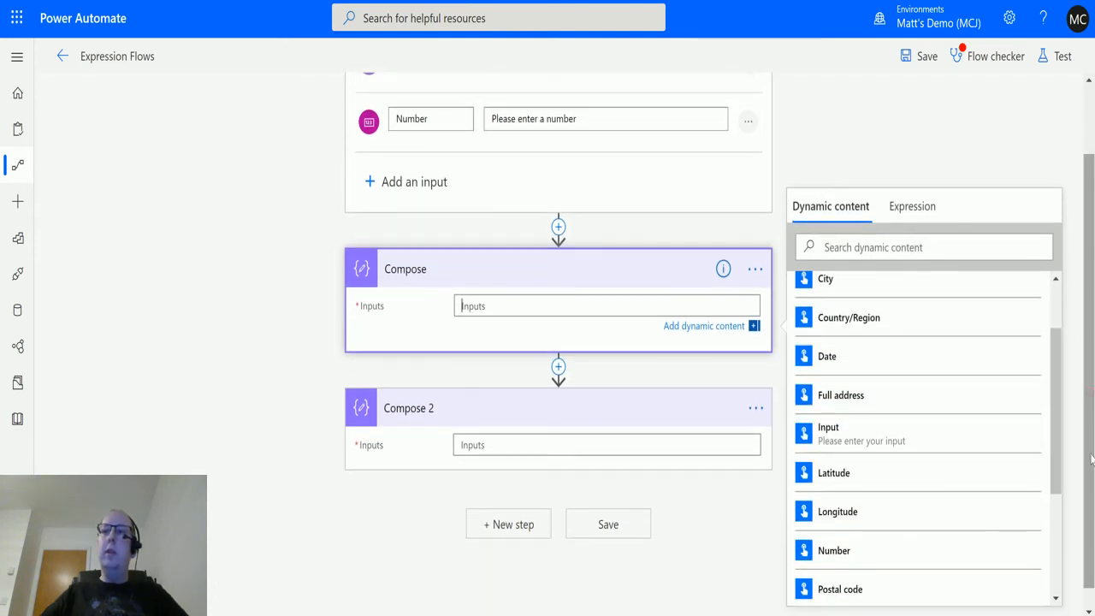
click(922, 210)
scroll(984, 402, down, 1)
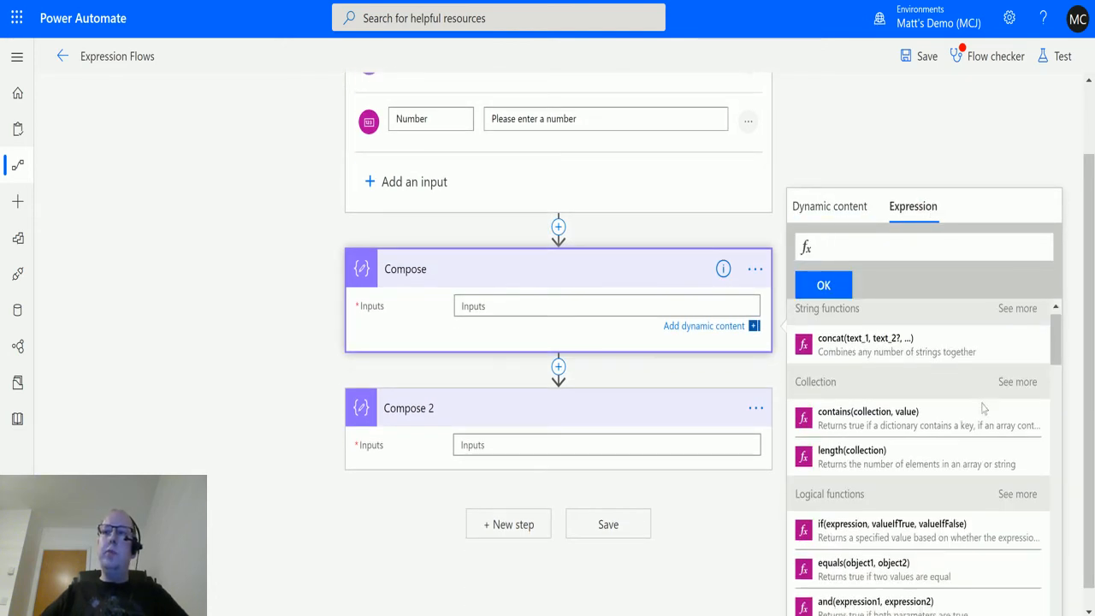
click(1017, 417)
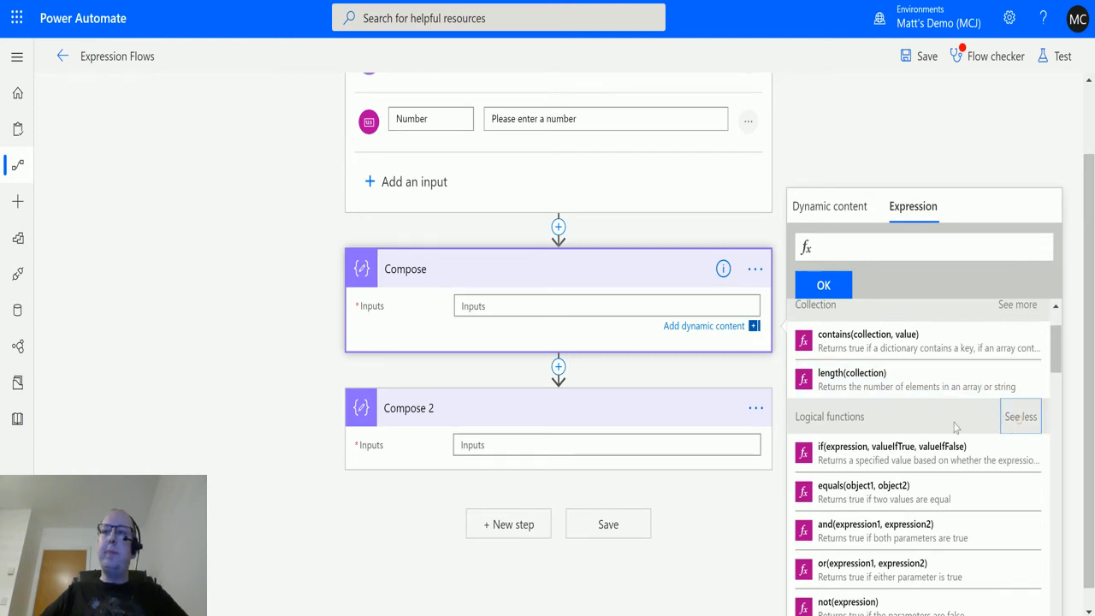
scroll(951, 422, down, 1)
scroll(893, 402, down, 2)
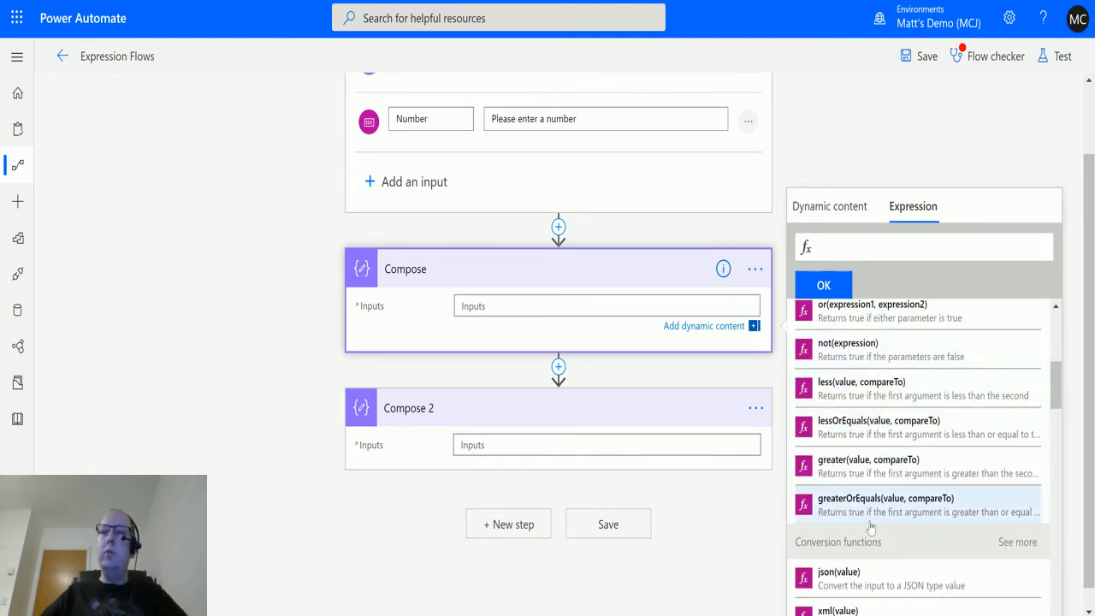
click(865, 514)
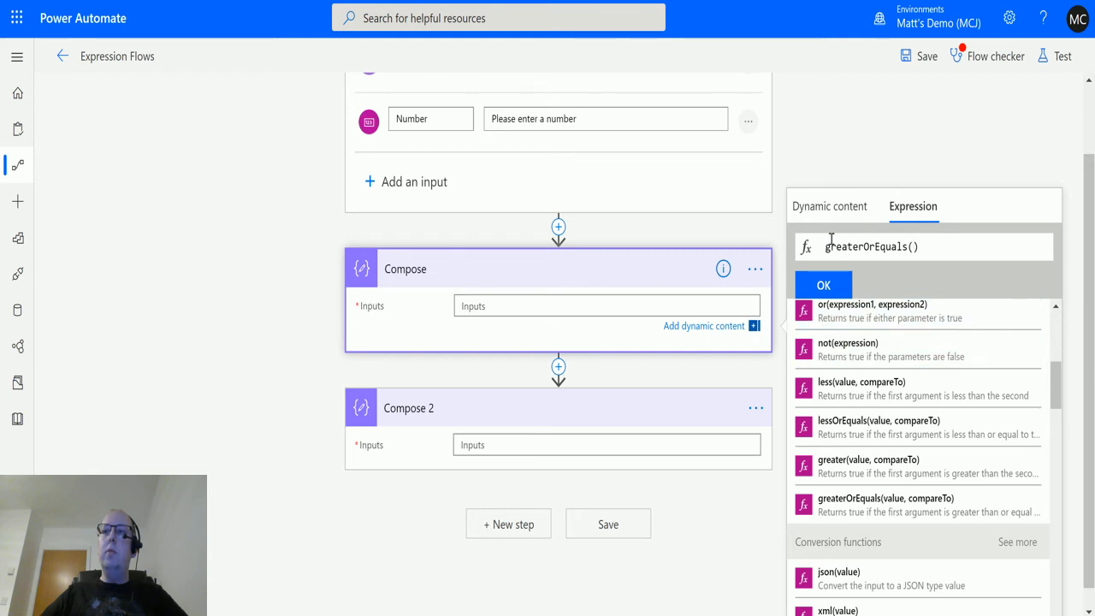
Step: Compare the trigger's Number with 5 in the greaterOrEquals expression and insert it into the Compose inputs
click(845, 212)
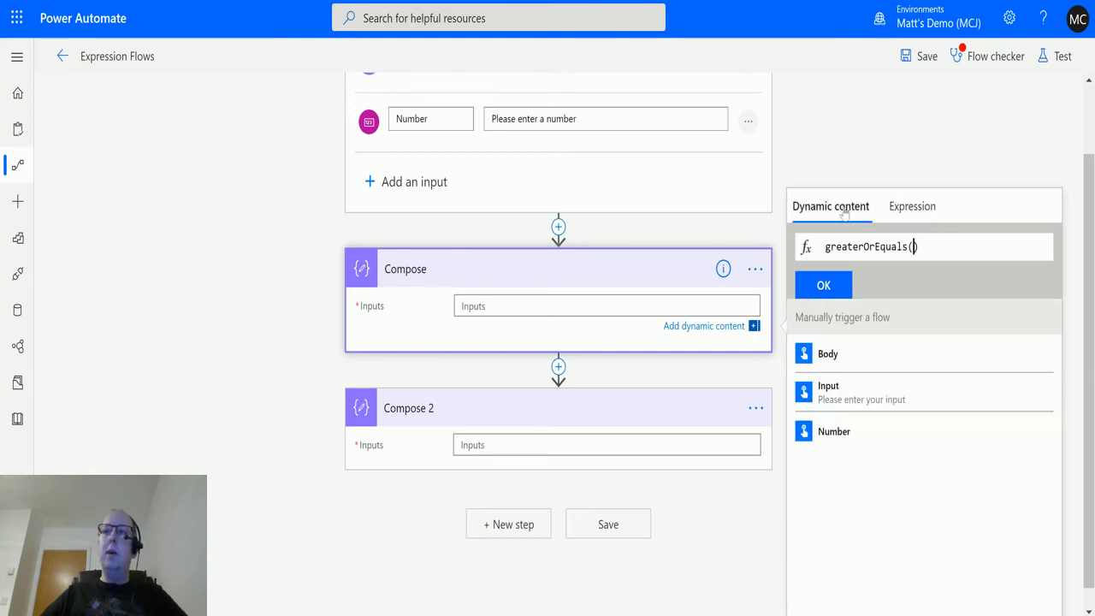
click(861, 448)
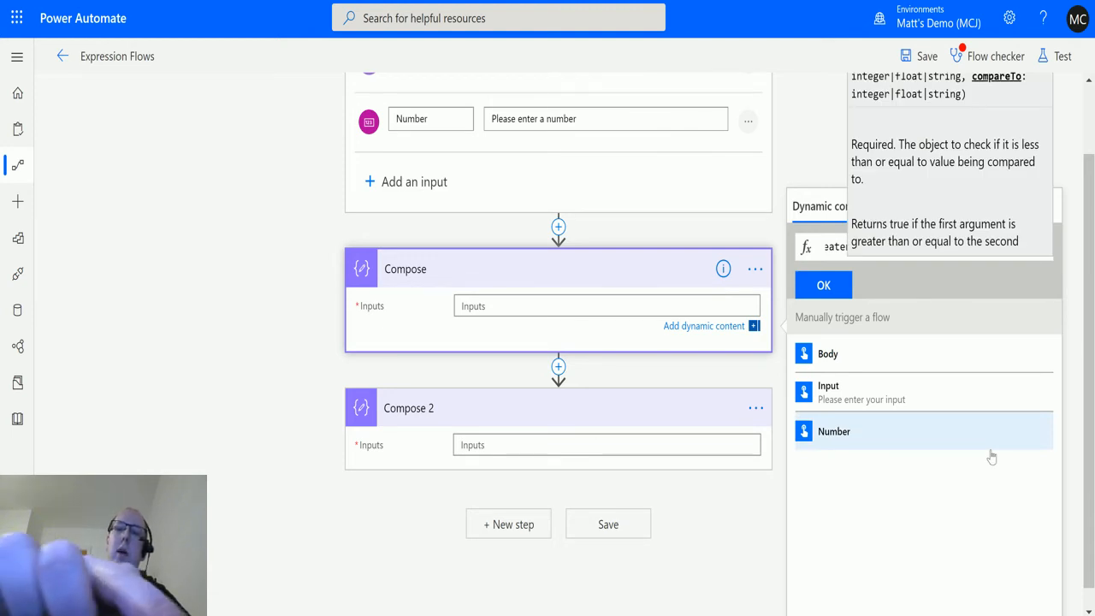
text(,5)
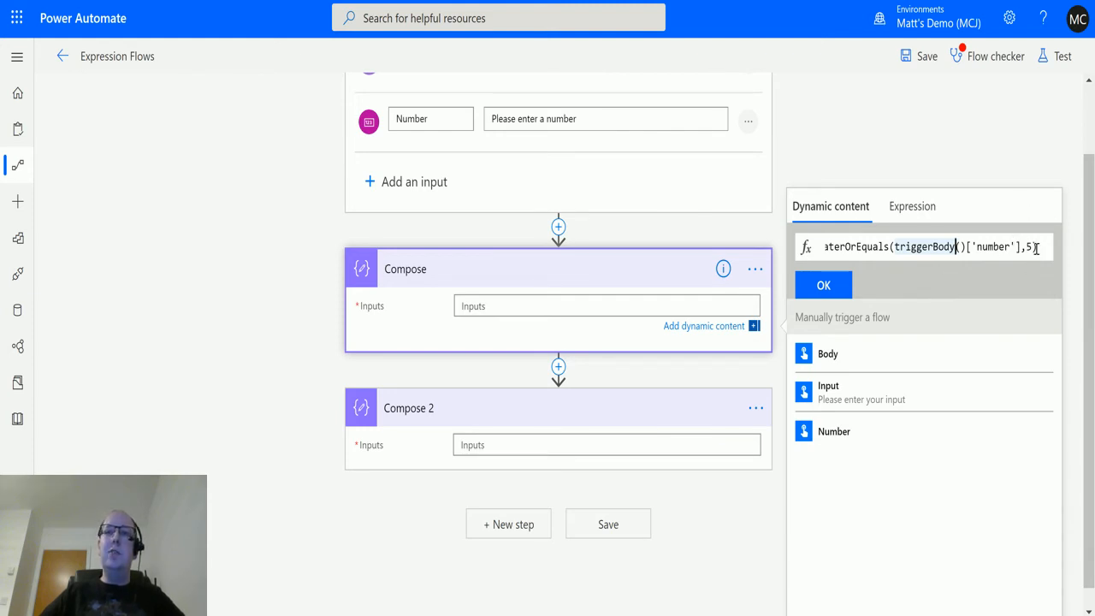
text())
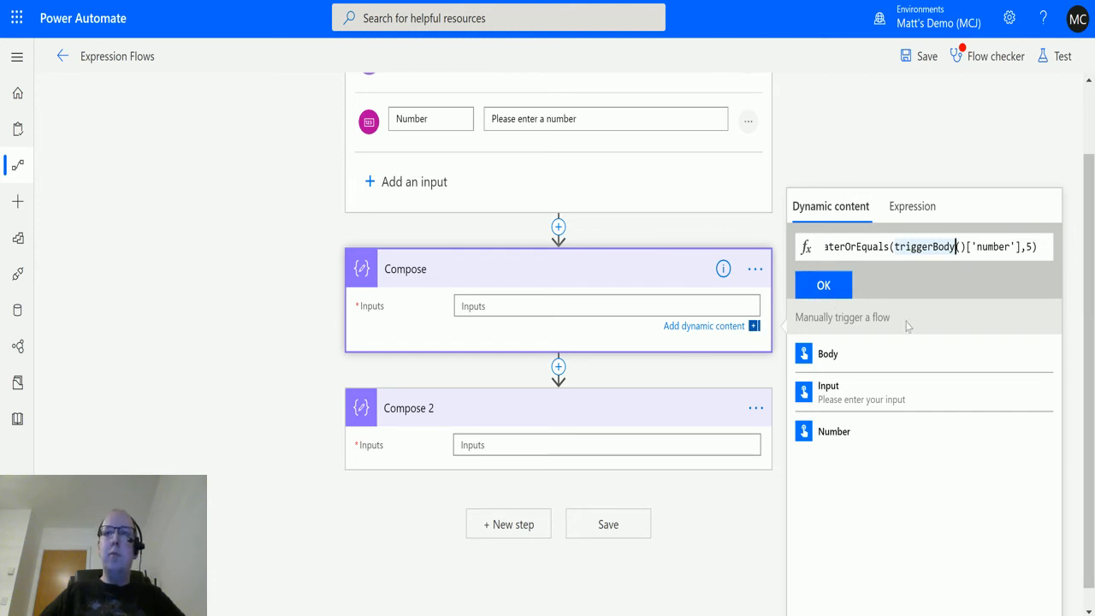
click(824, 288)
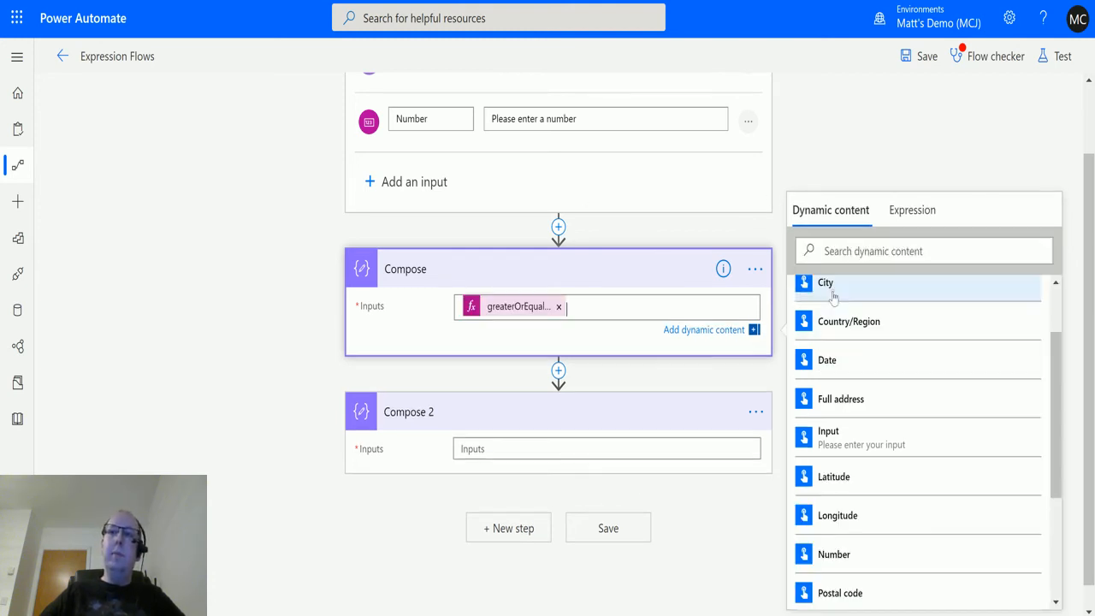
Step: Start a greaterOrEquals() expression for the Compose 2 inputs
click(526, 450)
click(914, 328)
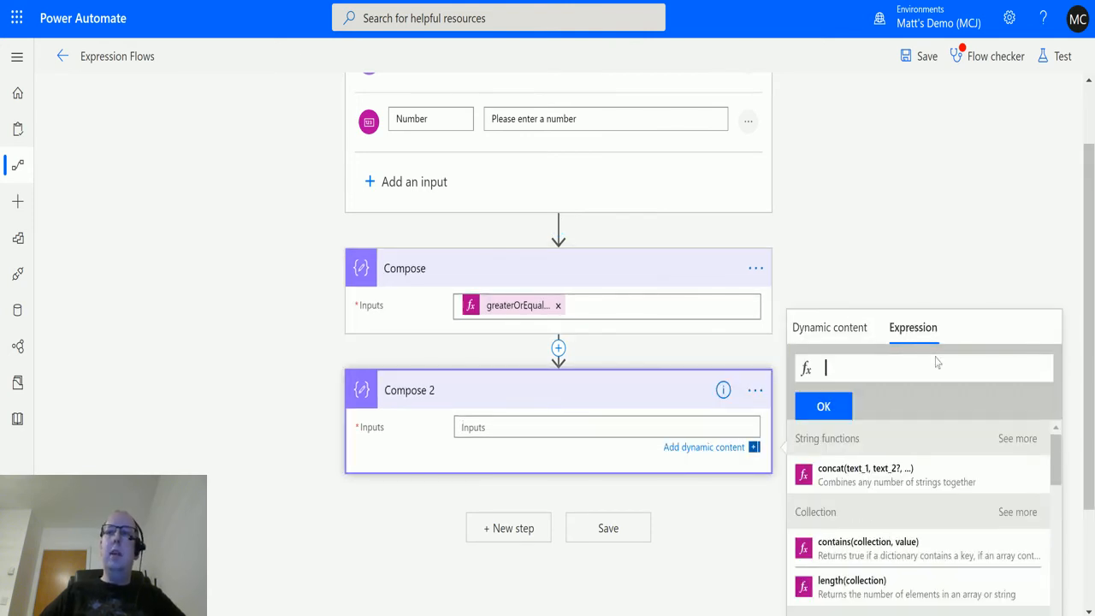
text(great)
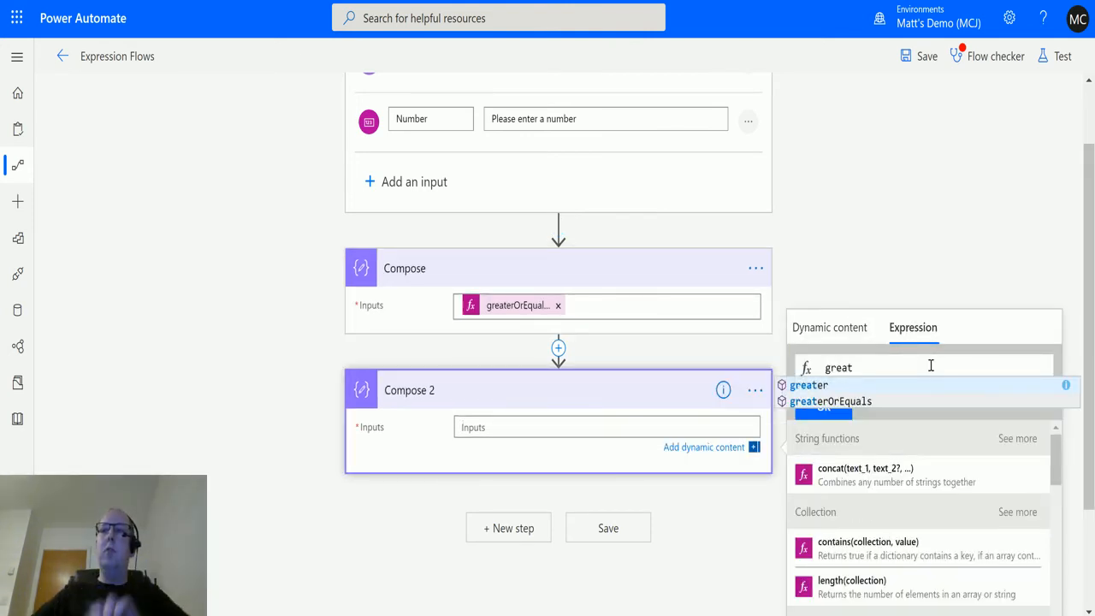
click(883, 400)
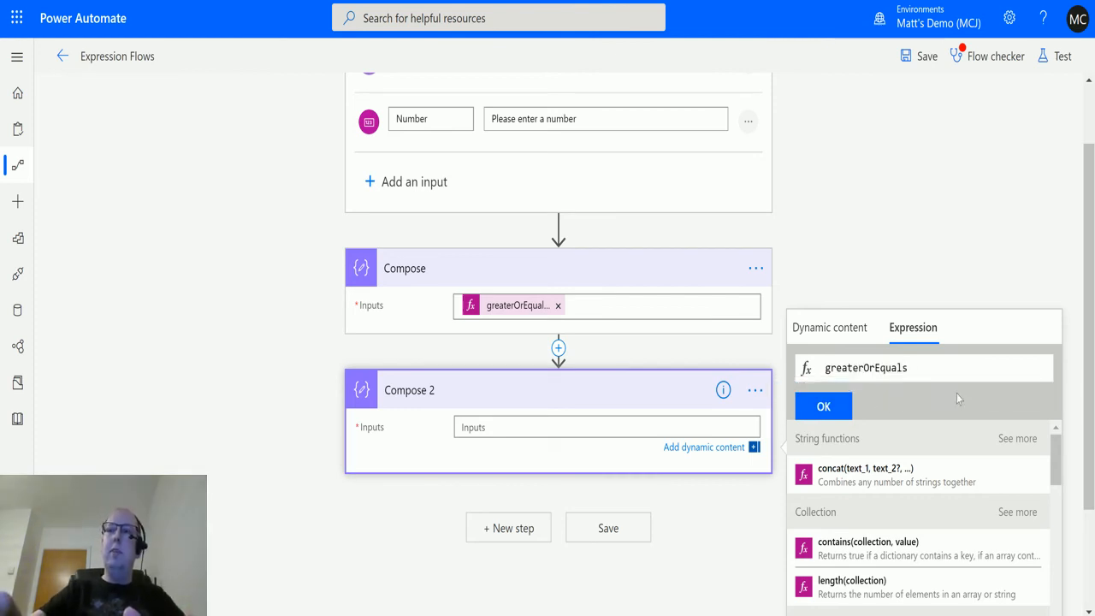
text(()
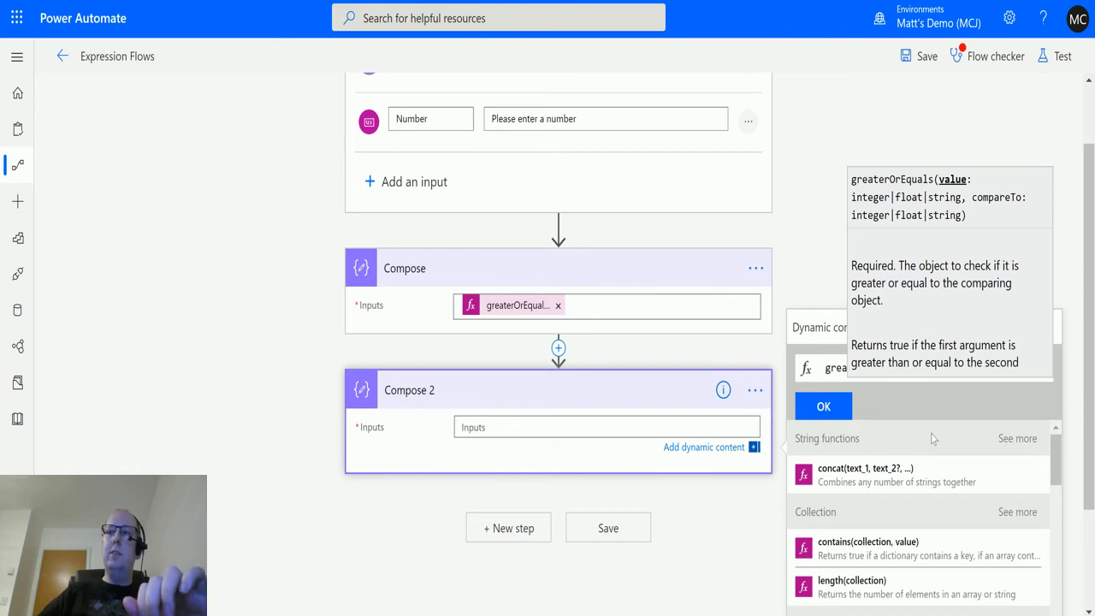
click(840, 368)
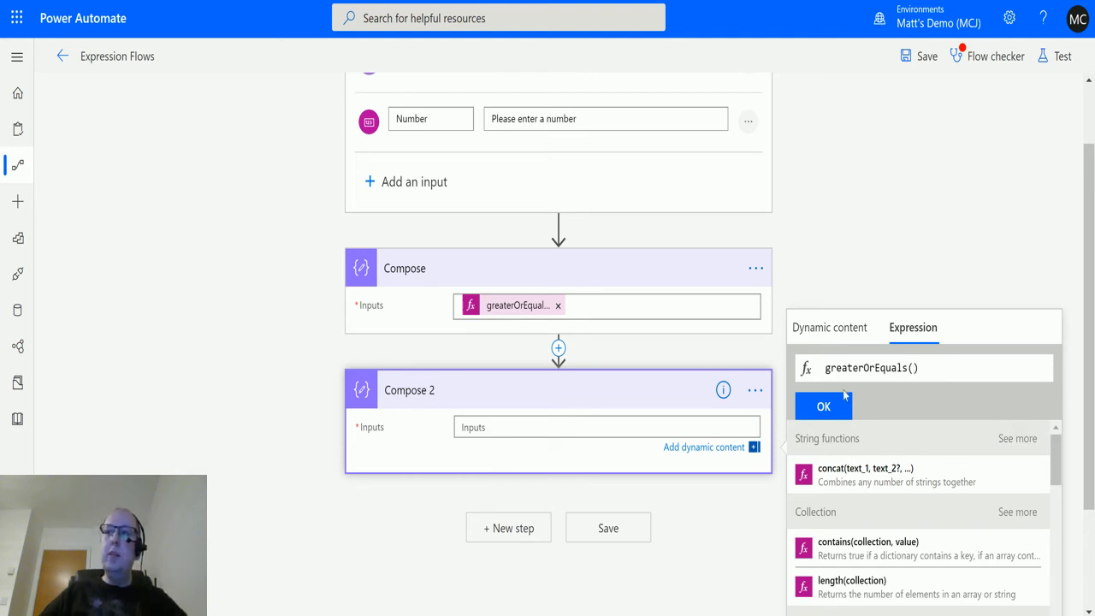
Step: Use the trigger's Number and 99 as the greaterOrEquals arguments and insert the expression into Compose 2
click(829, 328)
scroll(876, 513, down, 1)
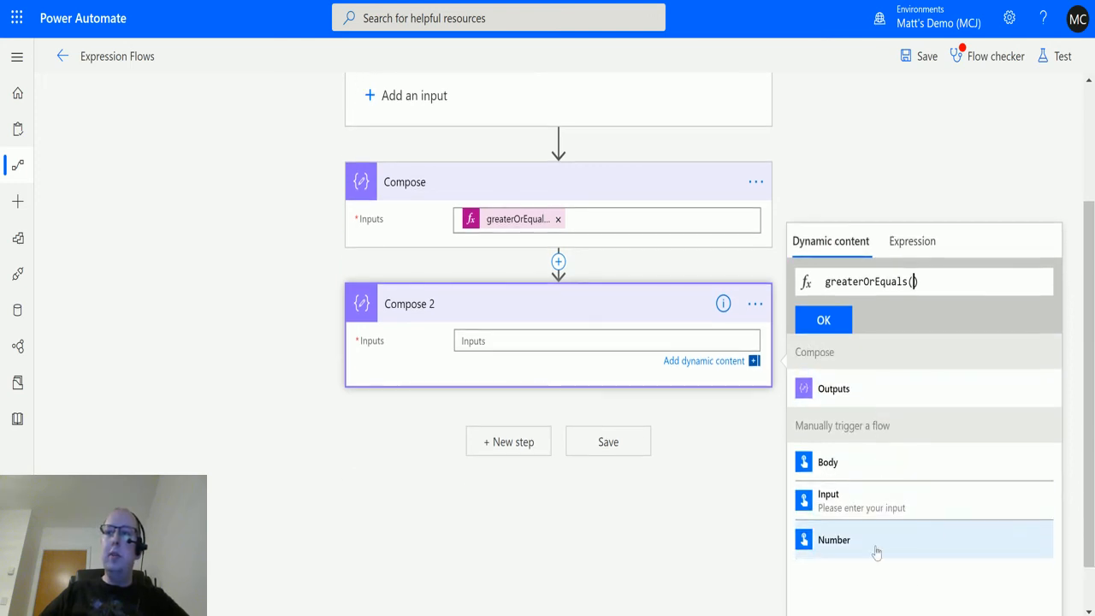
click(875, 544)
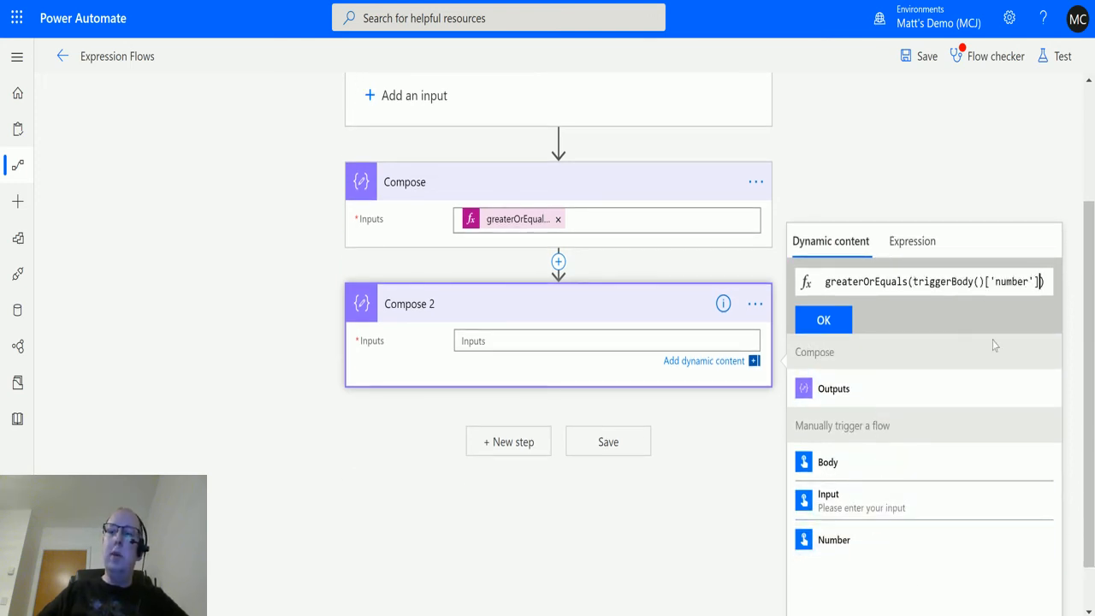
text(,)
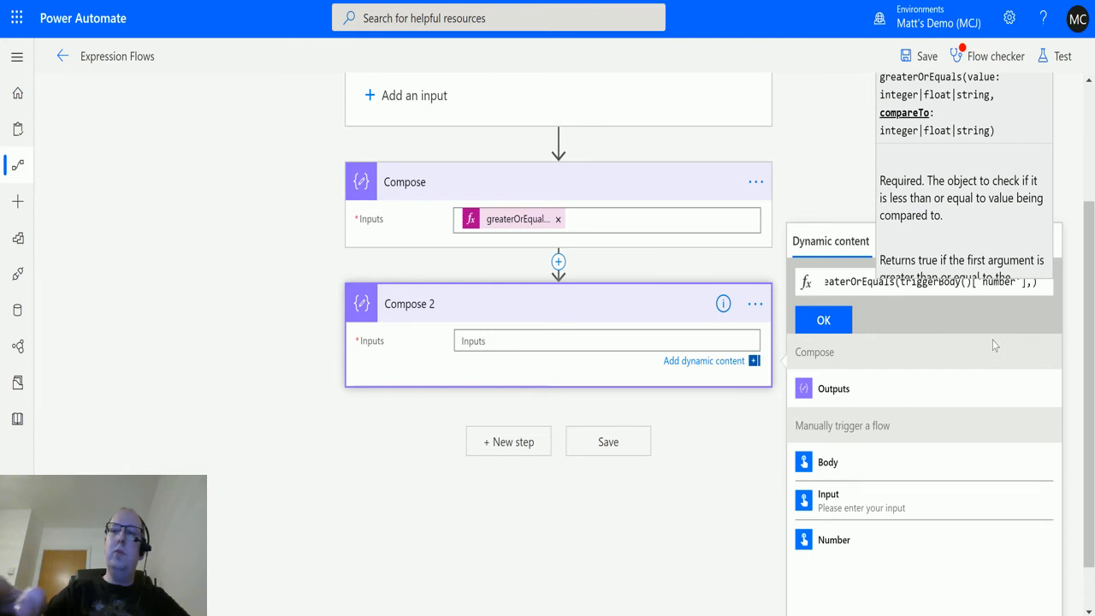
text(99)
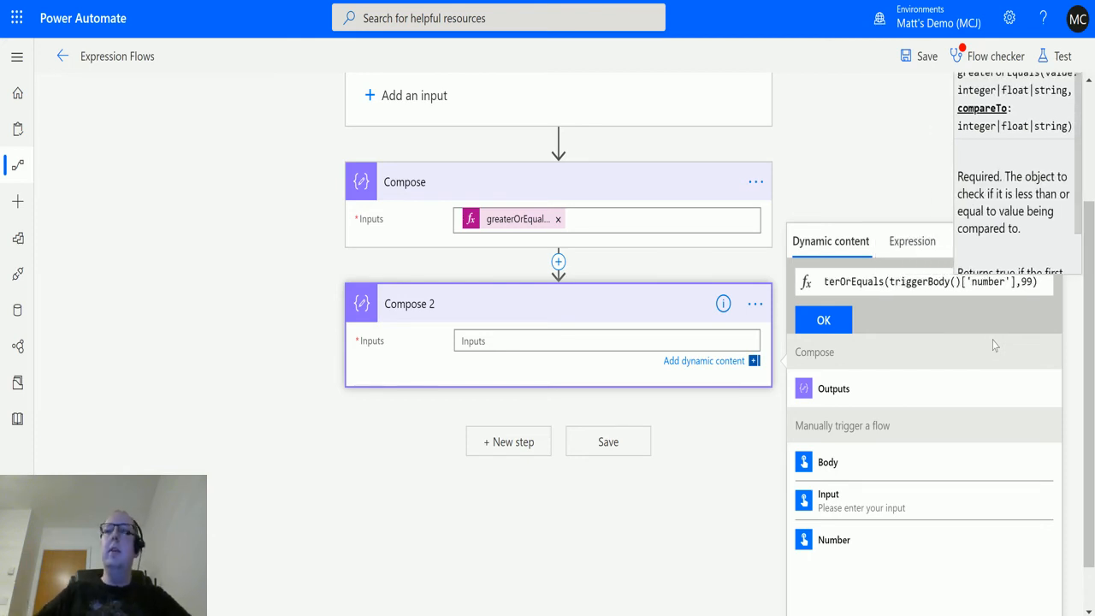
click(828, 320)
Step: Save the flow and test it by triggering it manually with Number set to 5
scroll(650, 385, up, 2)
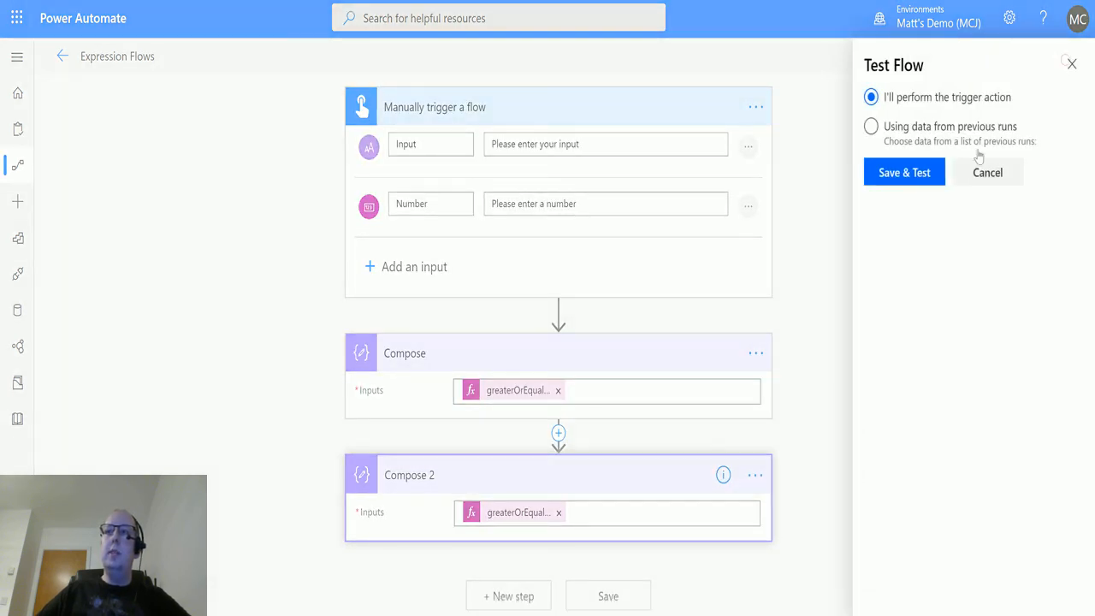
click(909, 167)
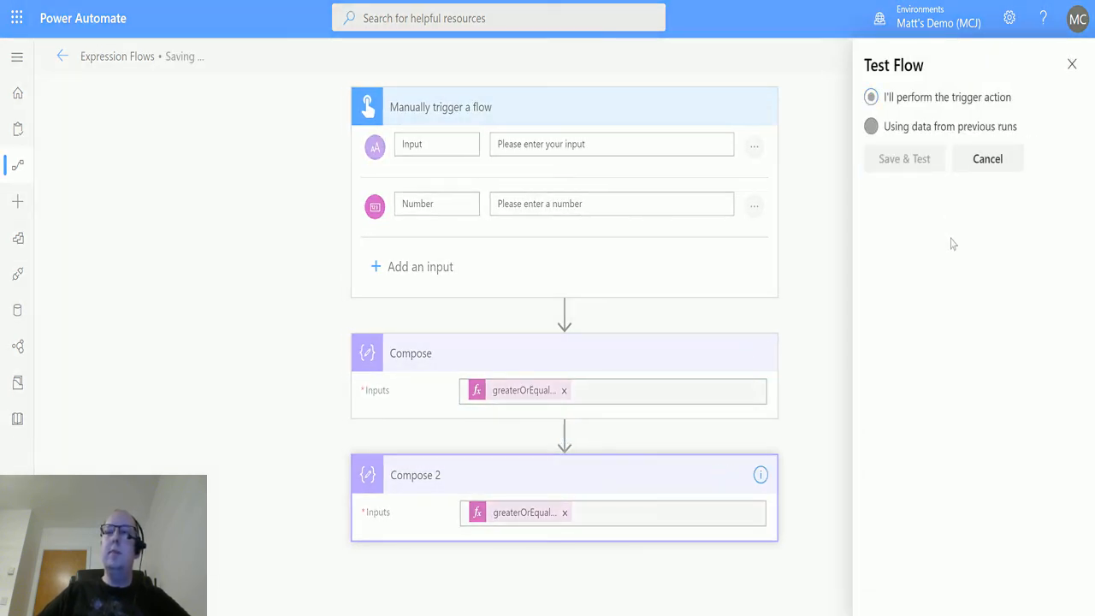
click(967, 287)
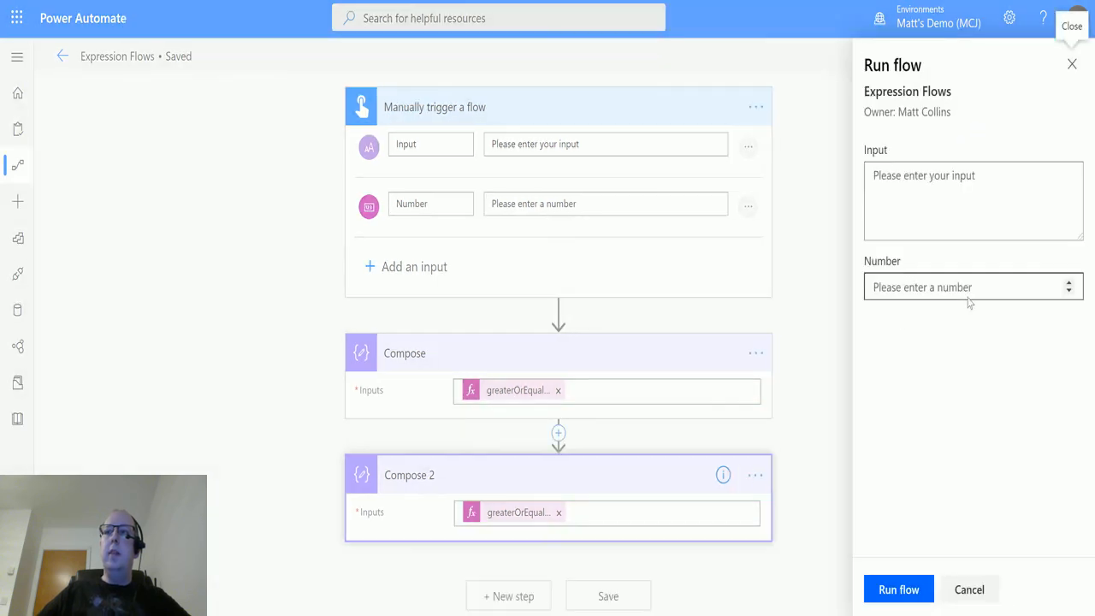
click(1068, 285)
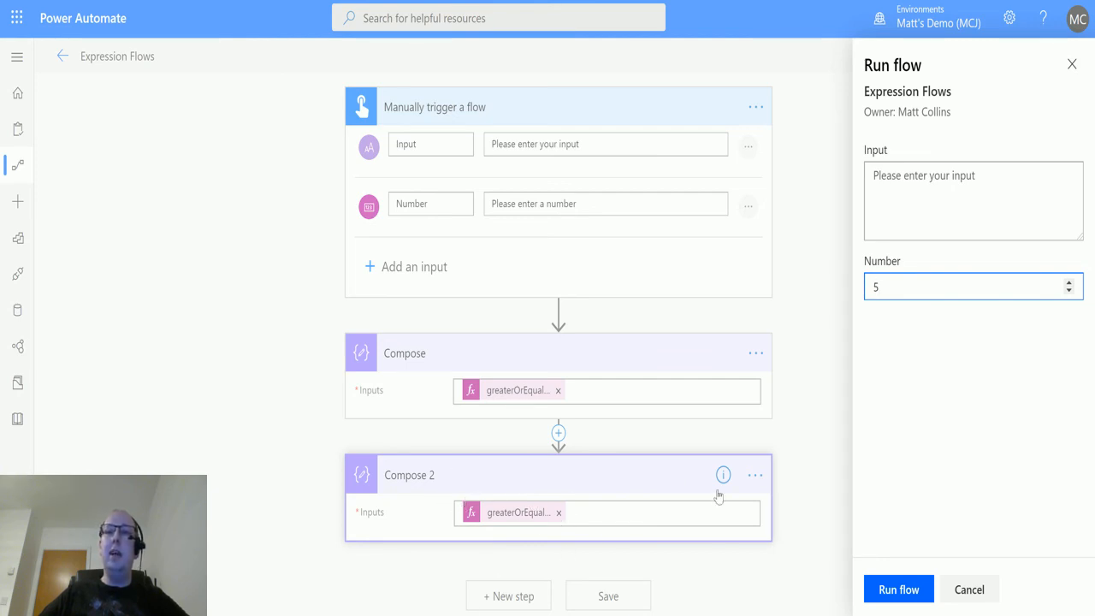
click(889, 591)
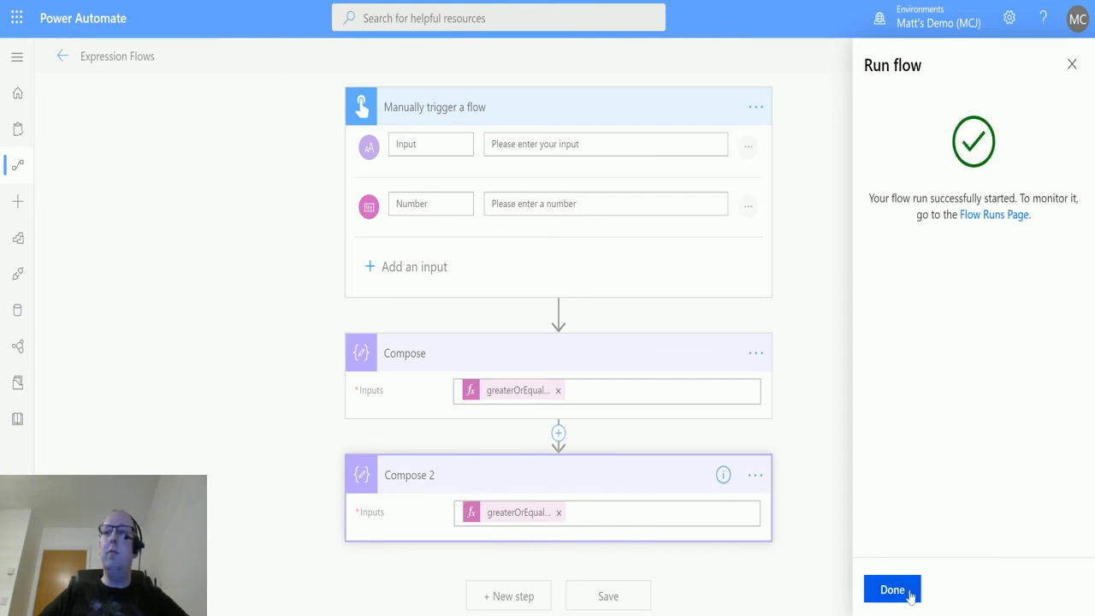
click(892, 591)
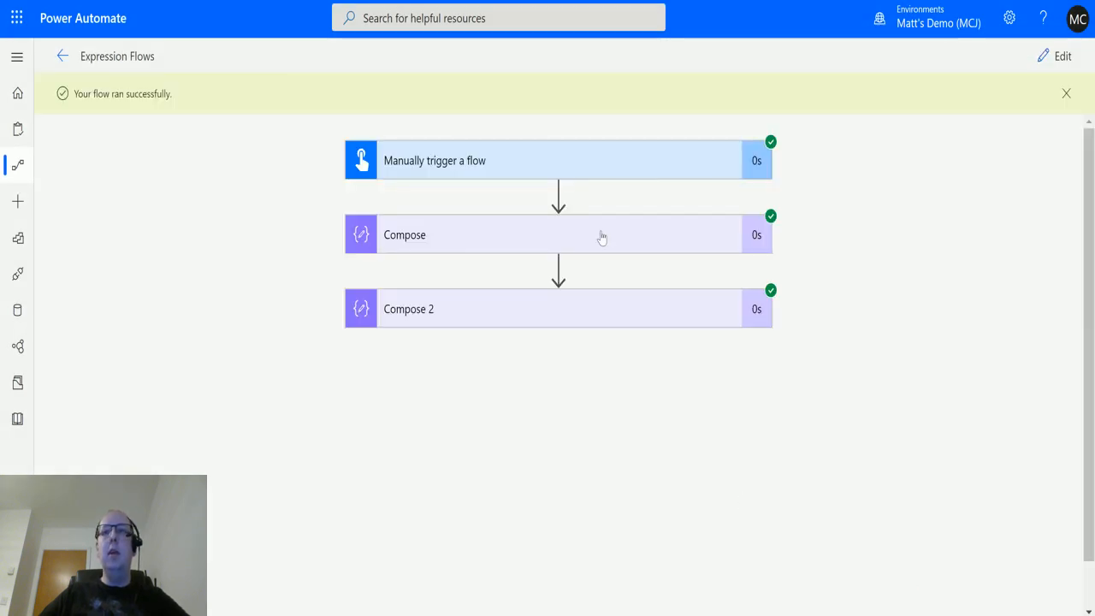
Step: Examine the inputs and outputs of Compose and Compose 2 in the finished run
click(604, 238)
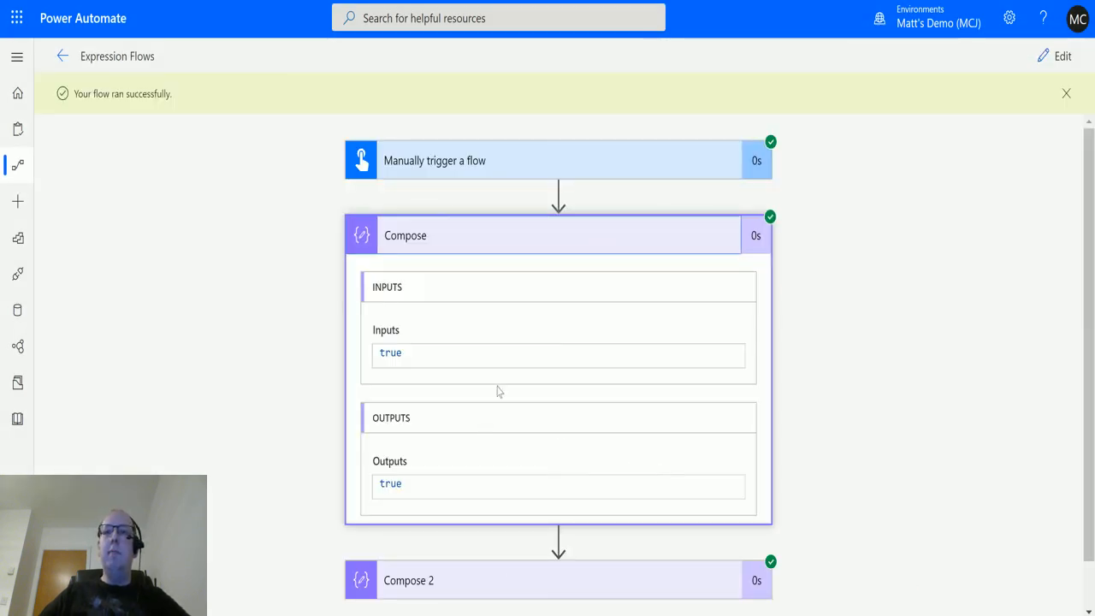
scroll(584, 431, down, 1)
click(582, 524)
scroll(630, 460, down, 1)
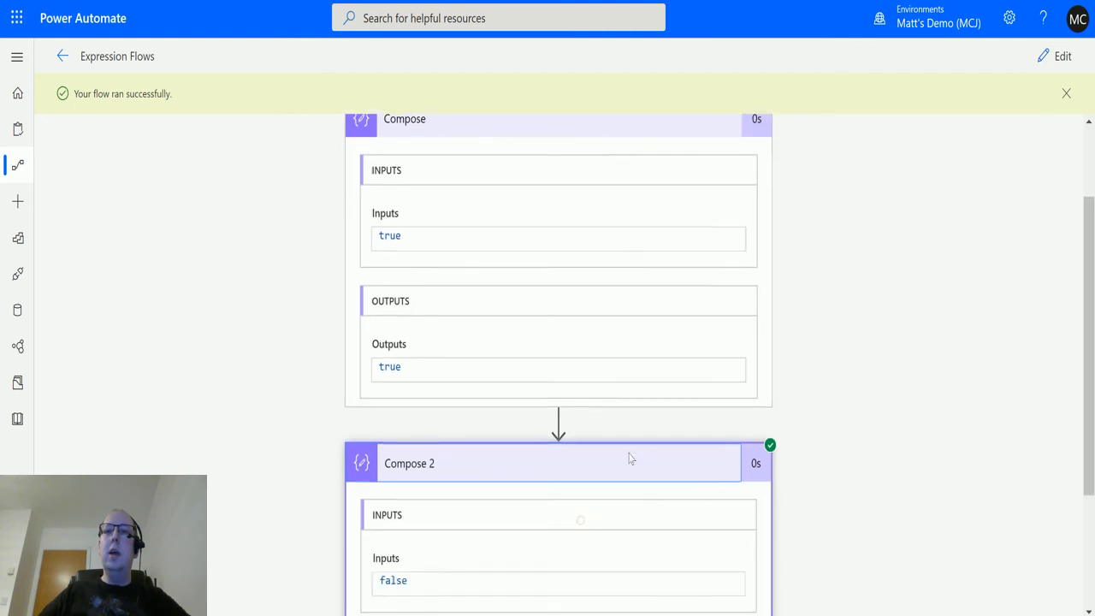
scroll(461, 466, down, 1)
scroll(599, 428, down, 1)
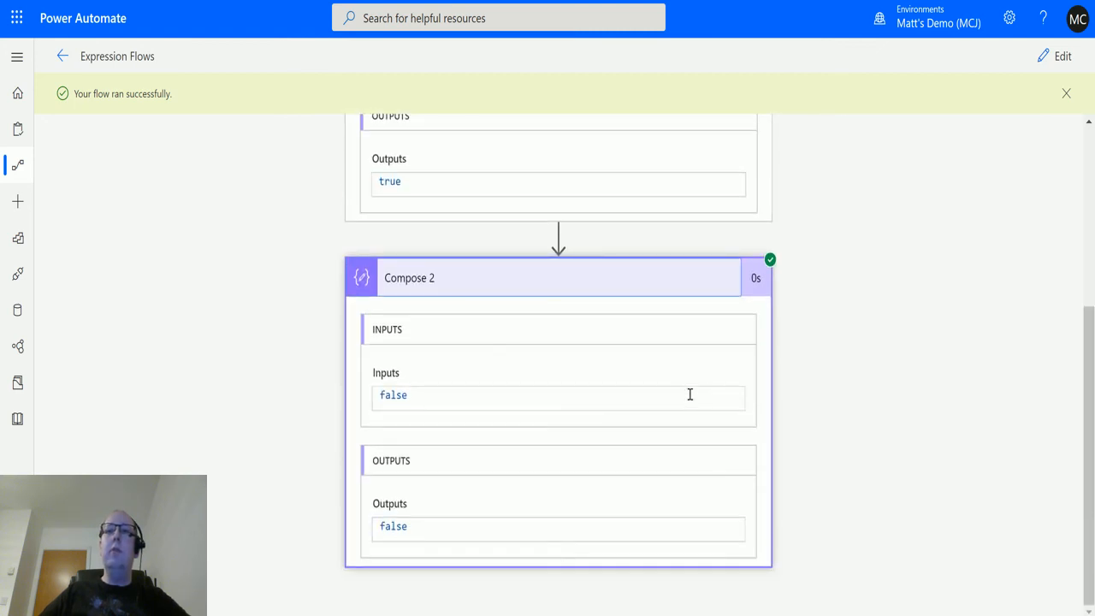
scroll(690, 394, up, 2)
scroll(470, 205, up, 1)
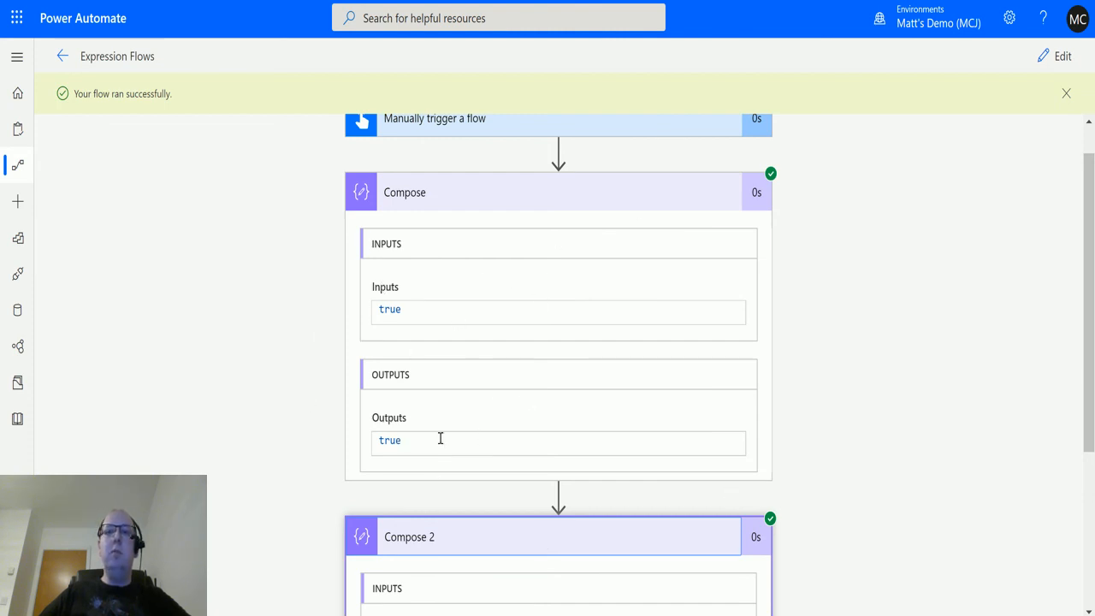
scroll(633, 402, down, 3)
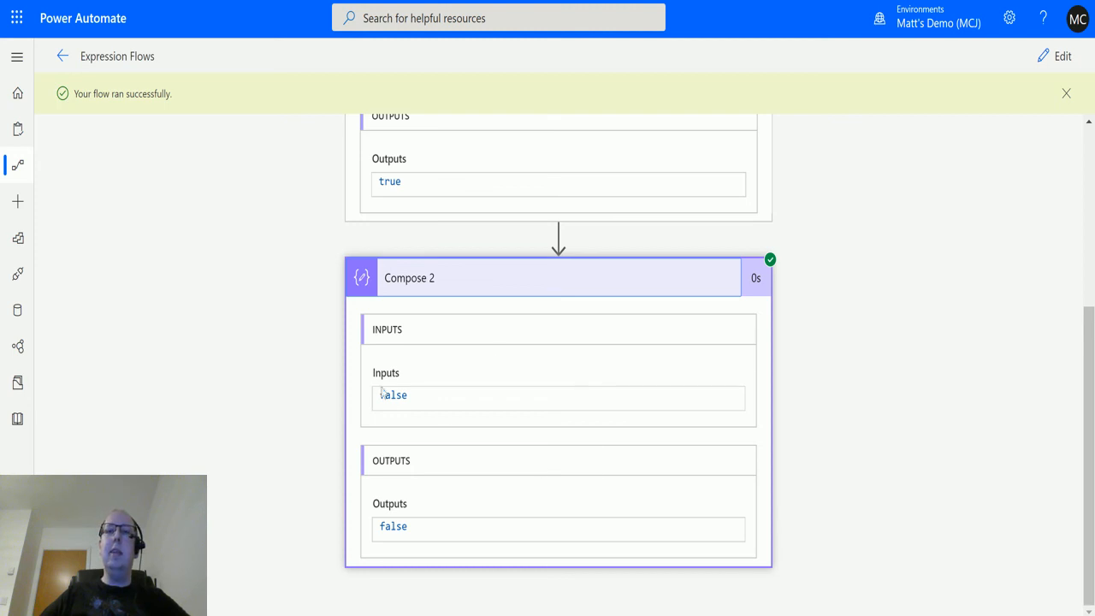
scroll(650, 456, up, 1)
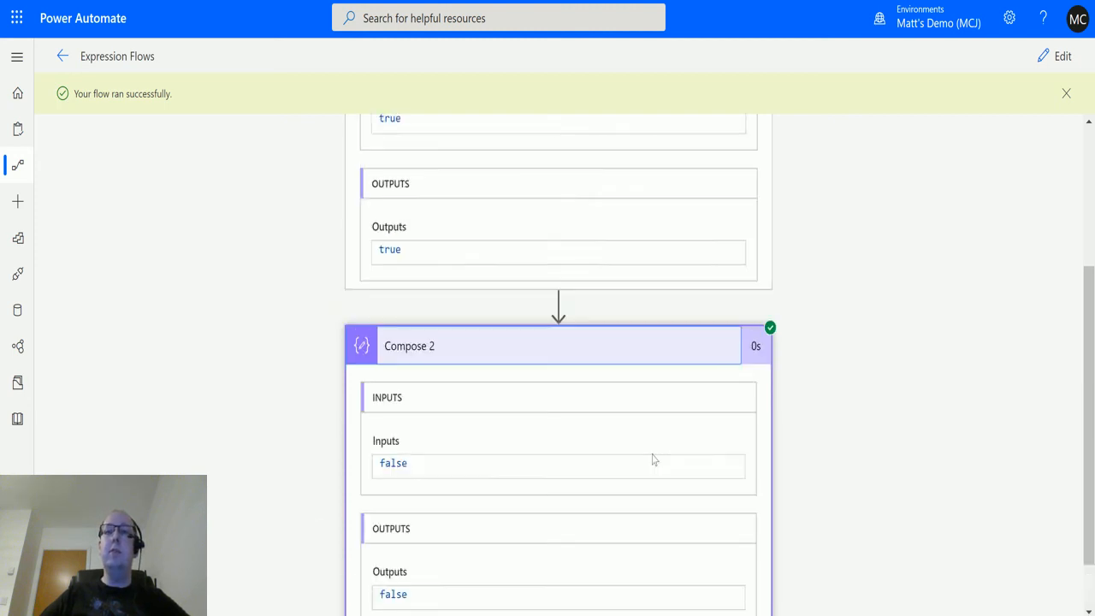
scroll(654, 459, up, 1)
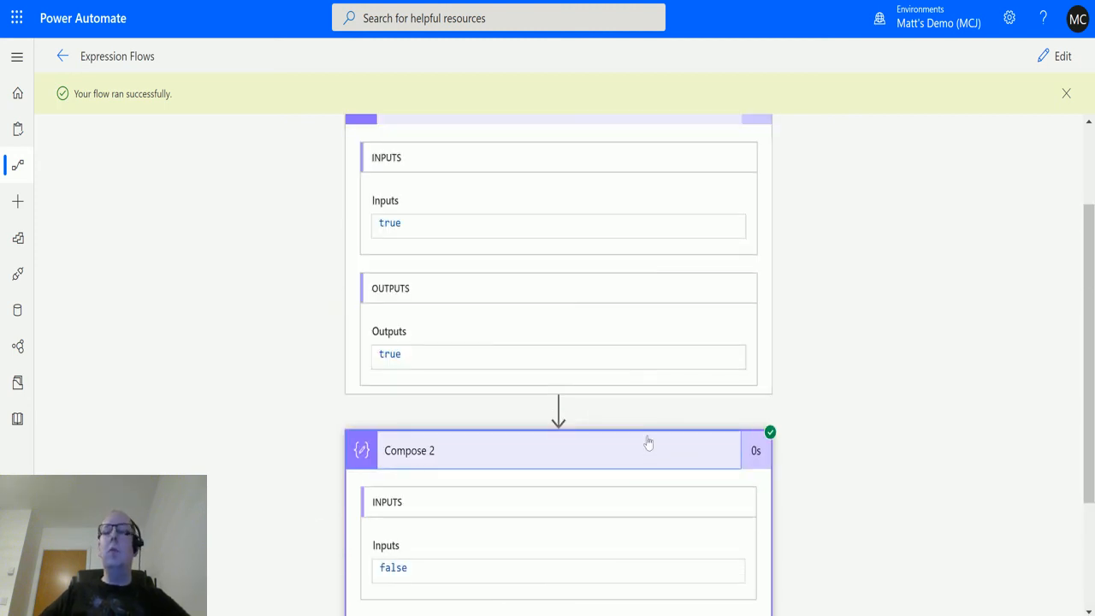